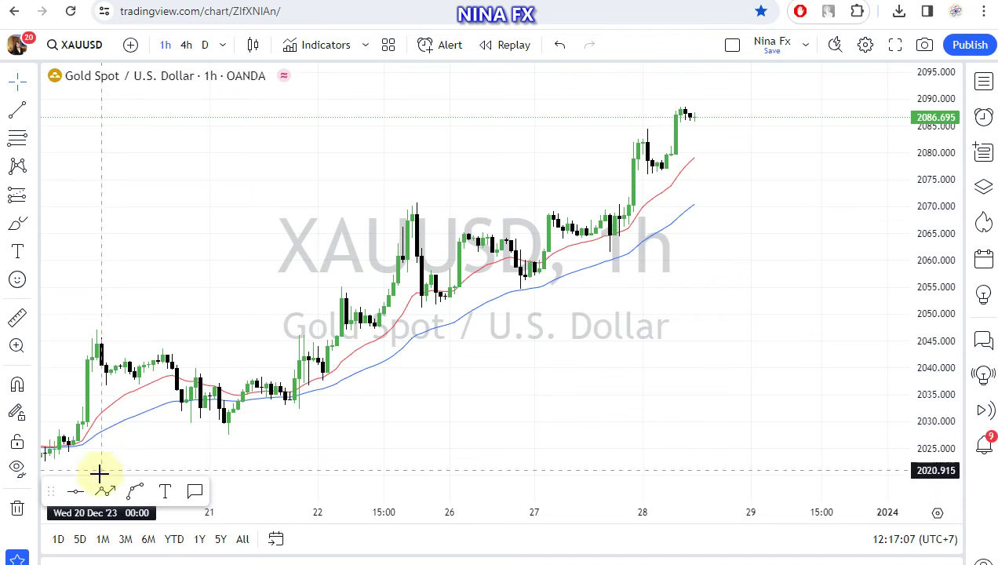
- Place a horizontal line on the XAUUSD chart and set its price to 2065
click(77, 491)
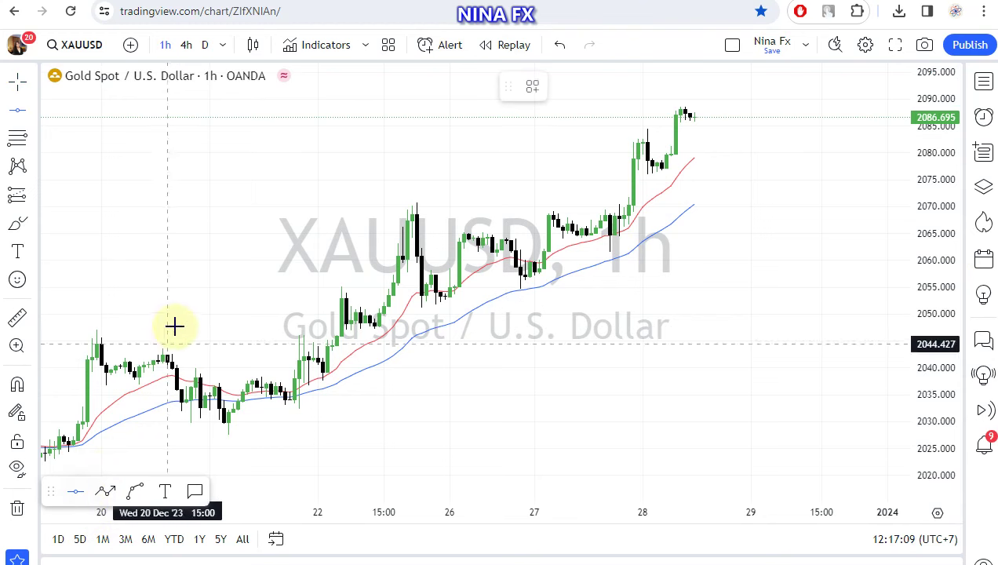
click(220, 188)
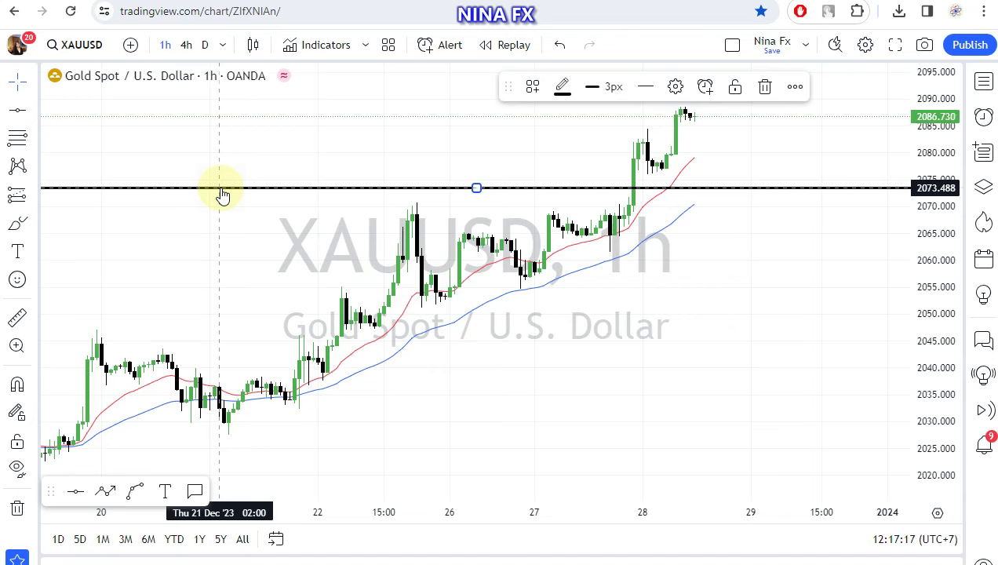
double_click(221, 189)
text(2065.)
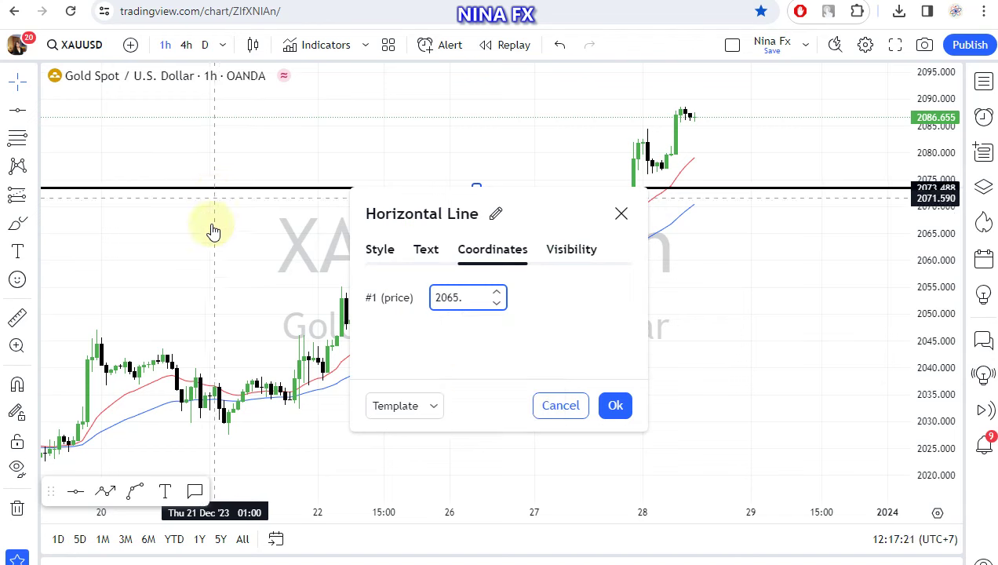
key(Return)
- Add a second horizontal line and set its price to 2100
click(26, 107)
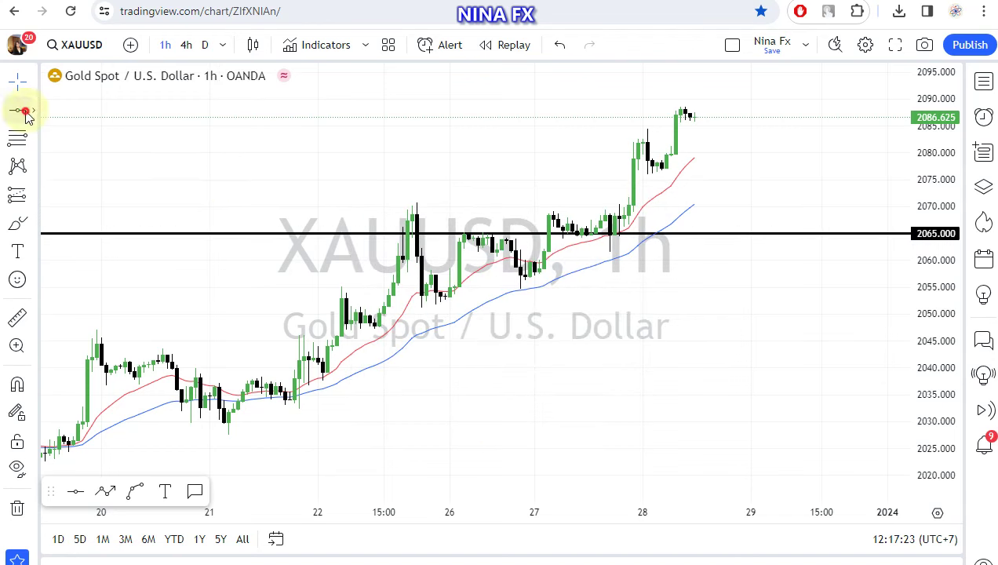
double_click(102, 151)
text(21)
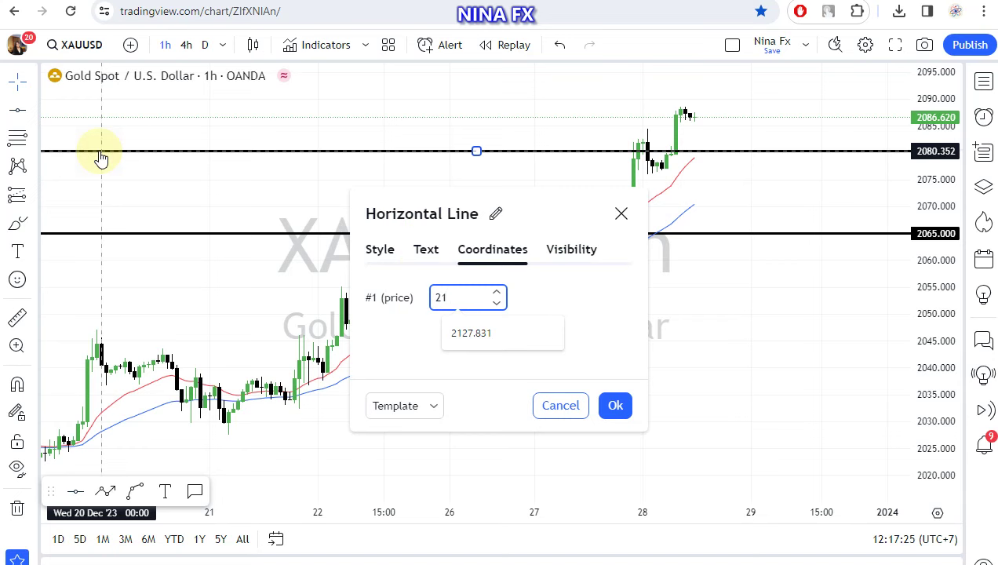
text(00.)
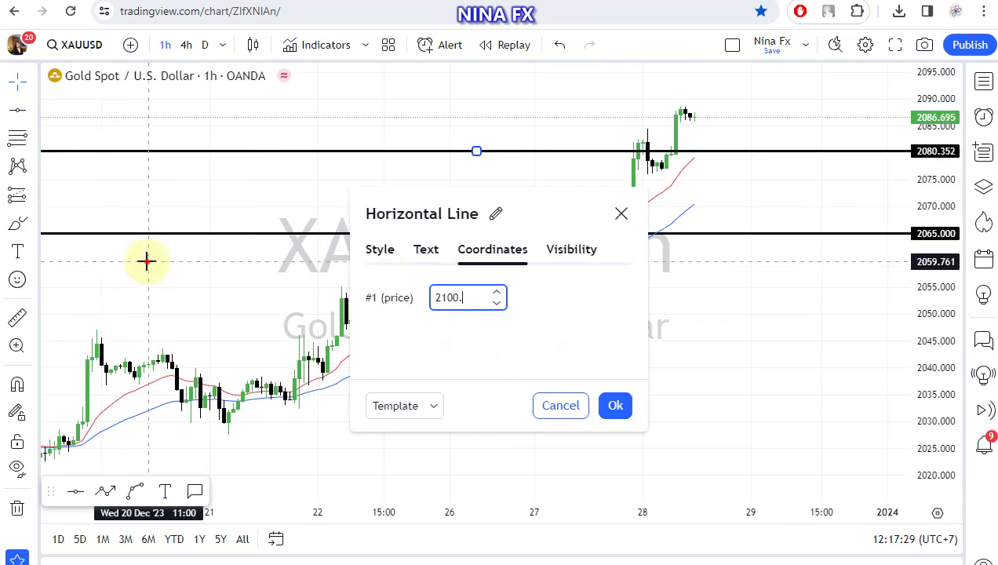
key(Return)
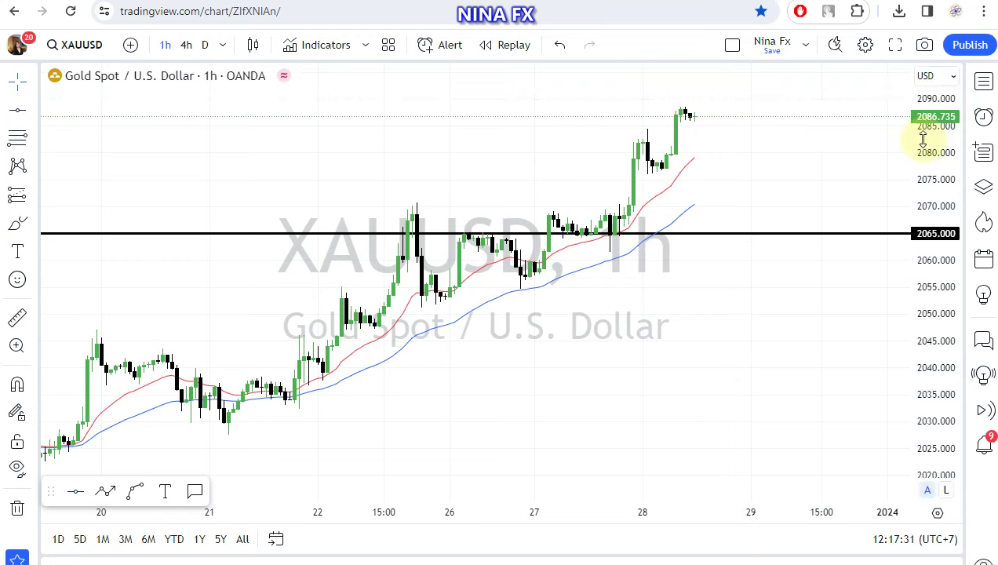
- Compress the price scale to show 2100, then draw a blue U-shaped curved arrow right of the candles
drag(926, 156, 926, 198)
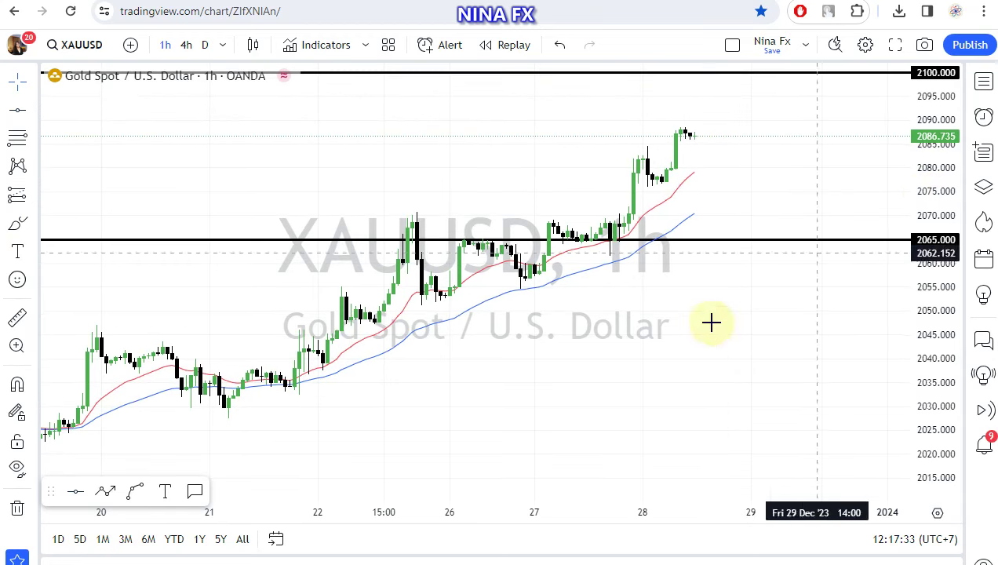
click(135, 492)
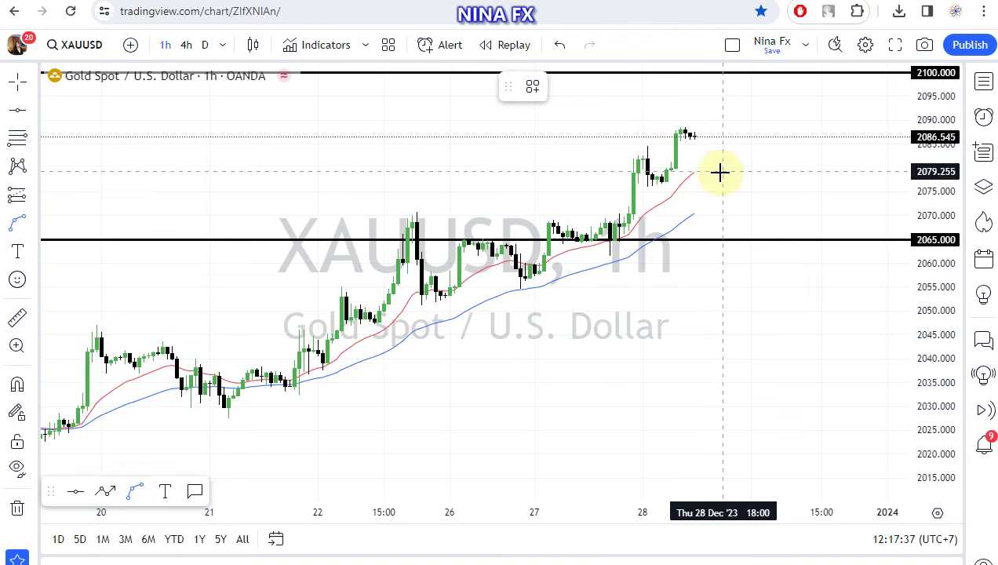
drag(723, 172, 811, 124)
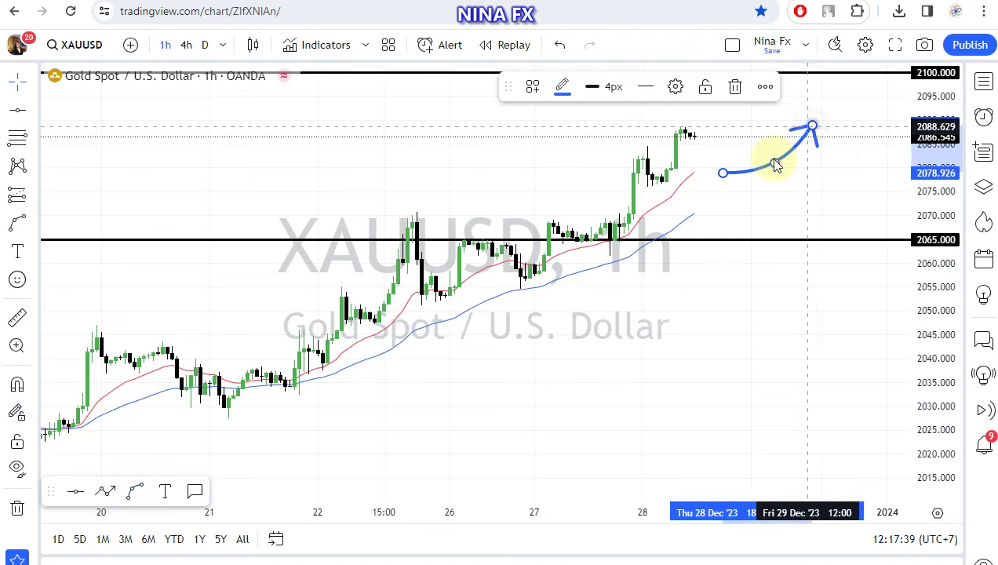
drag(770, 162, 757, 212)
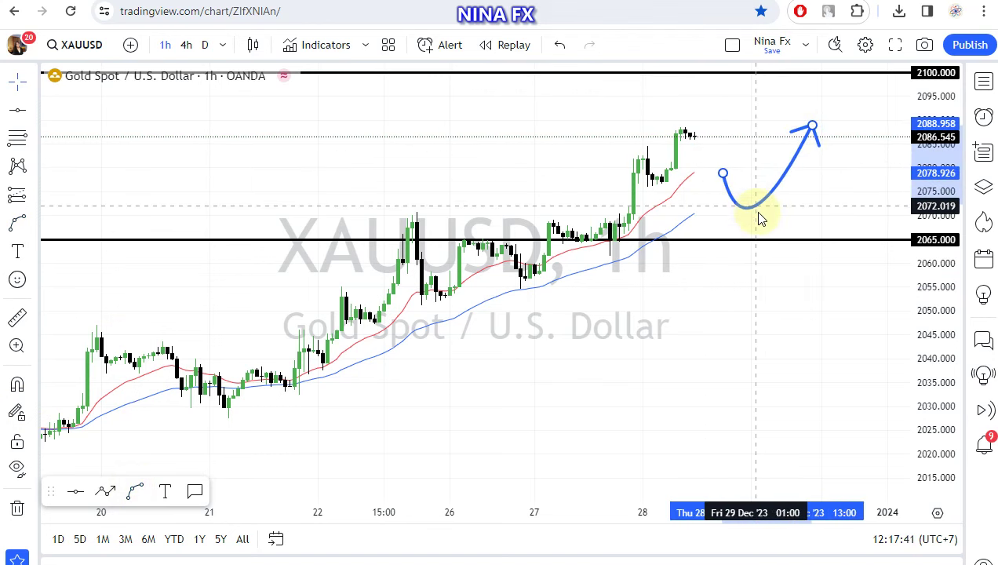
click(743, 339)
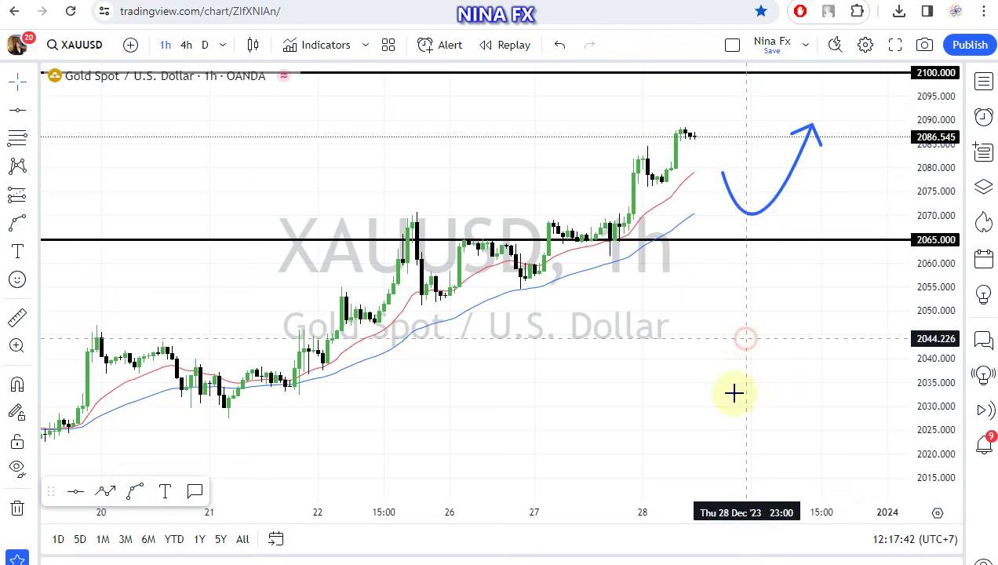
click(18, 251)
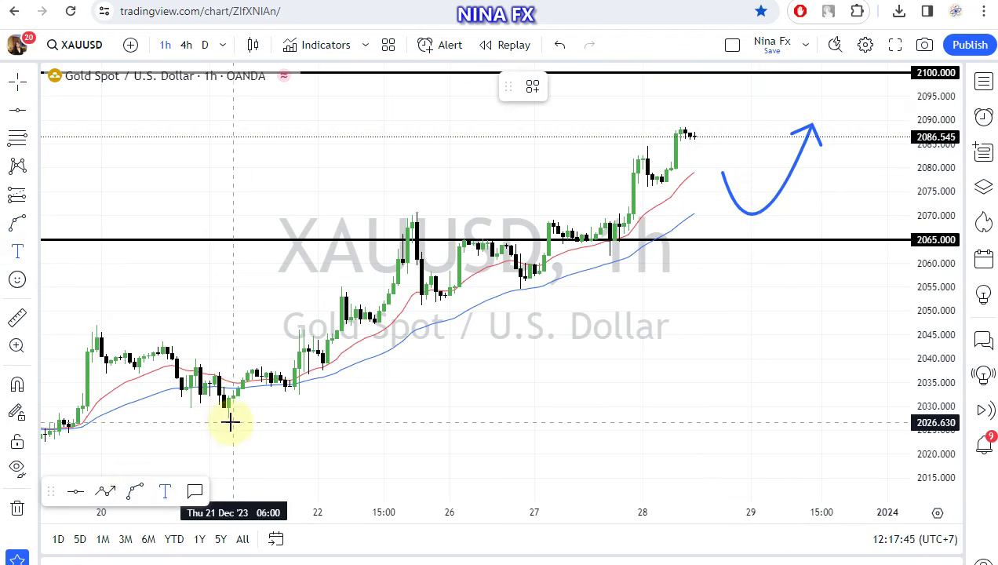
- Place a text label 'GOLD Thursday, Buy 2065.00 Tp 2100.00' below the candles, nudged slightly left
click(236, 422)
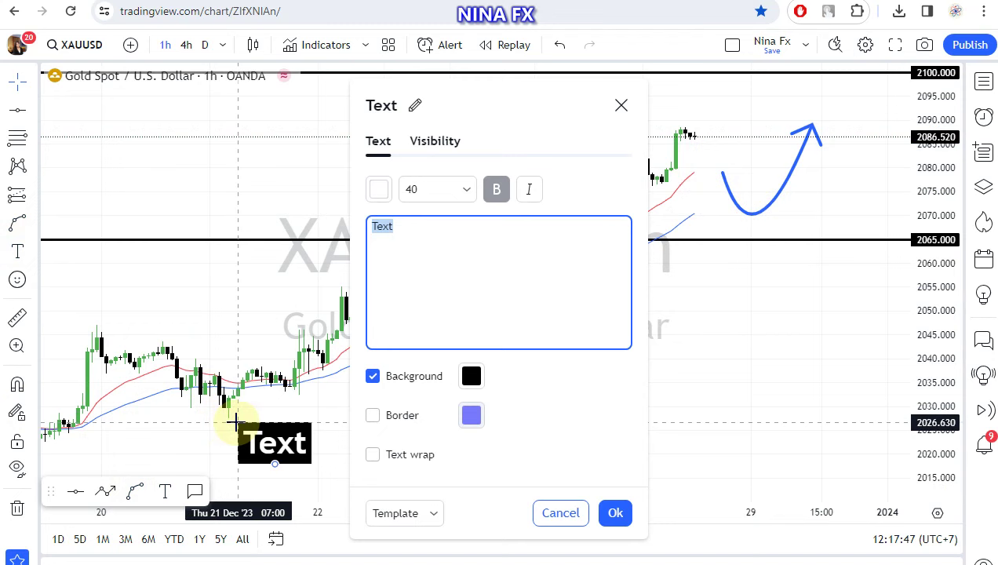
text(GOLD Thursday, Buy 2065.00 T)
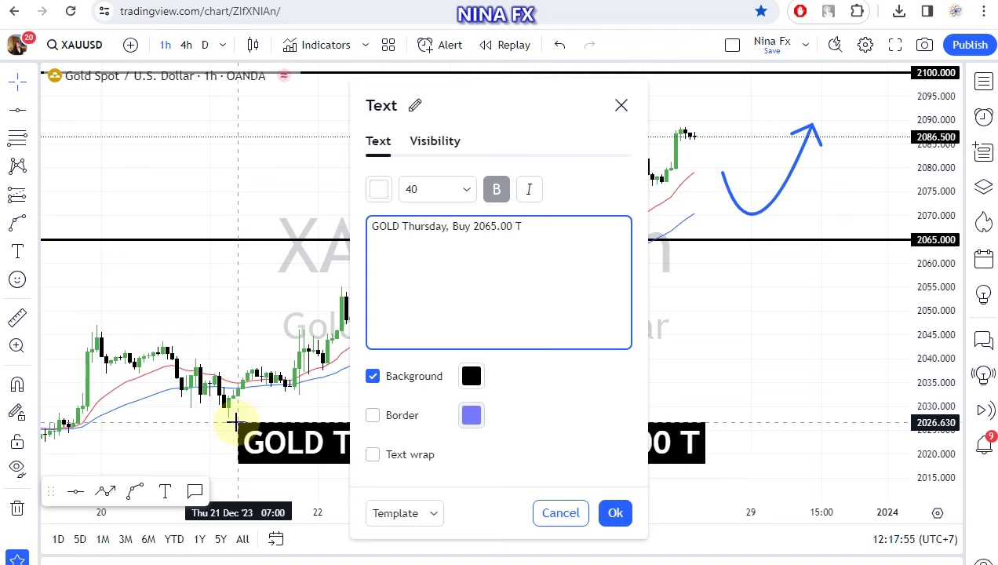
text(p 2100.00)
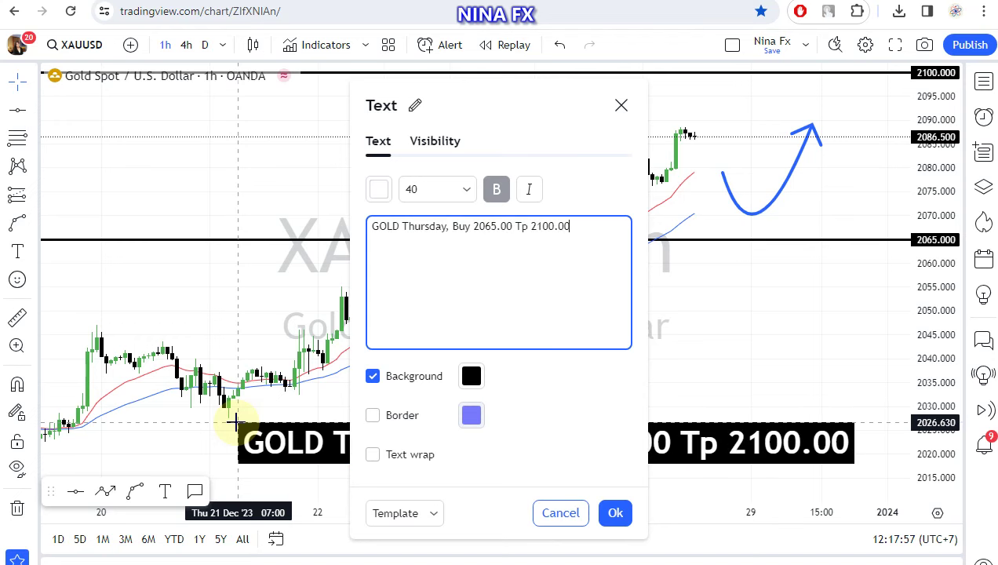
click(222, 432)
drag(222, 432, 194, 434)
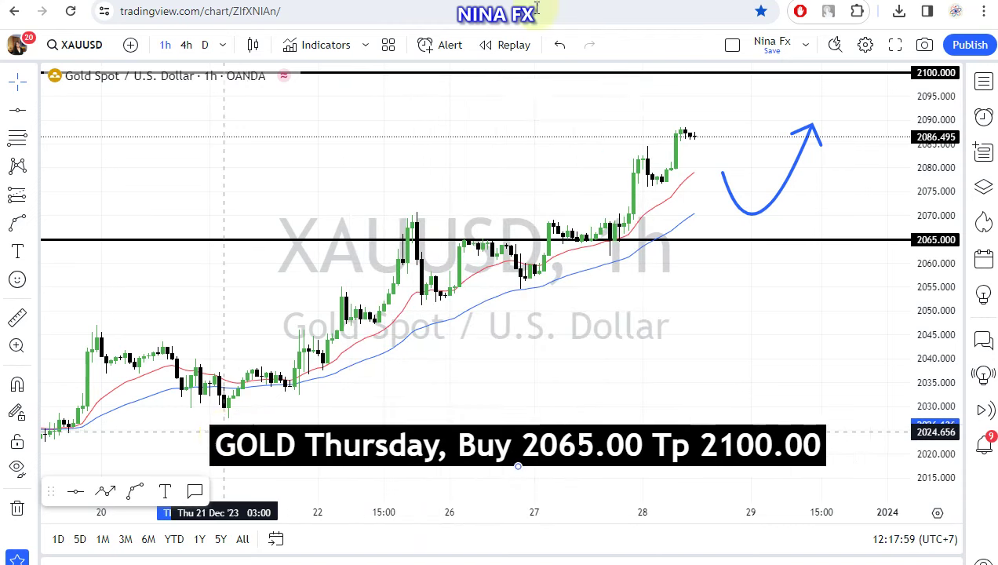
- Change the label's background colour to green
click(590, 90)
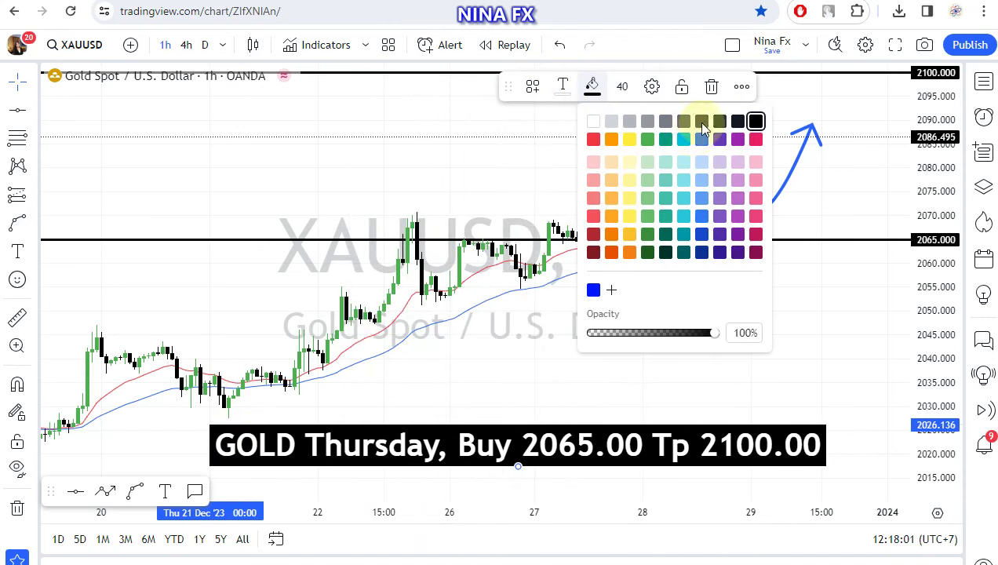
click(647, 139)
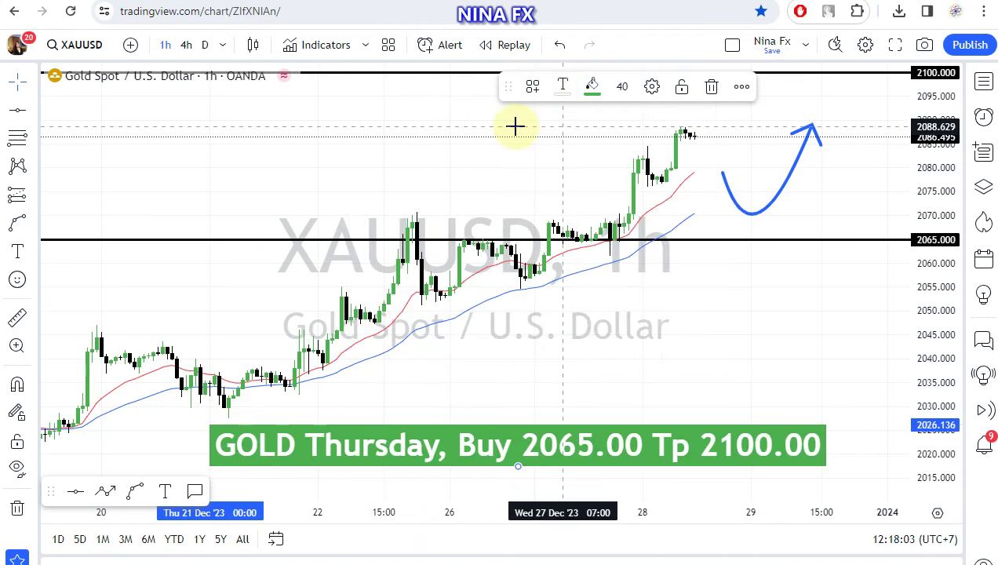
click(515, 125)
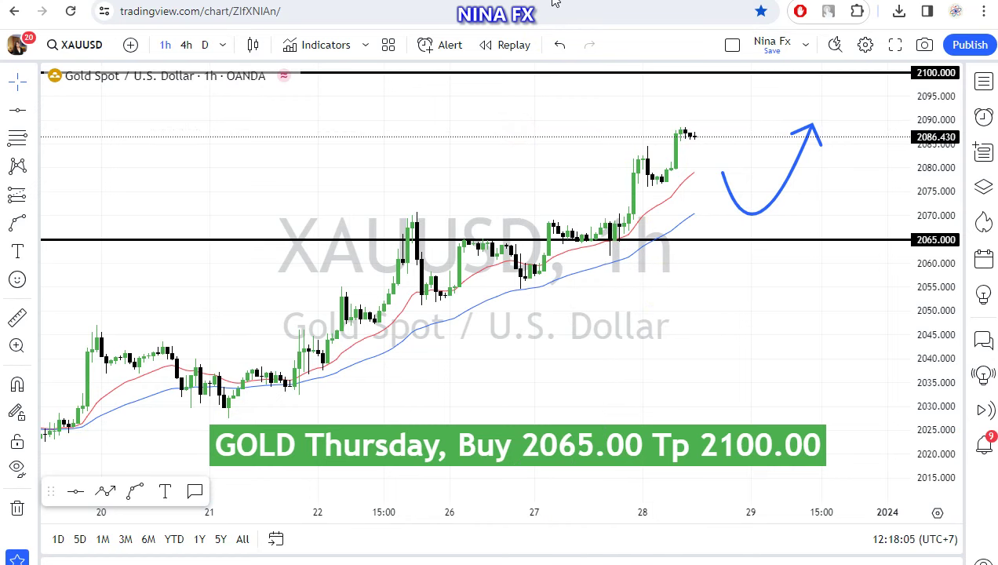